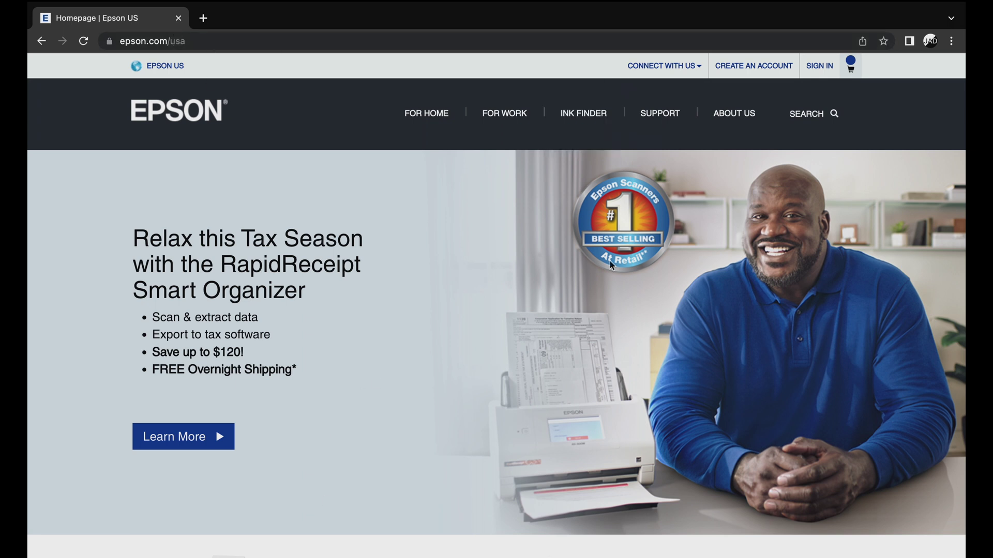
# Search the Epson site for d1070 and open the SureLab D1070 Minilab Printer support page
pyautogui.click(808, 115)
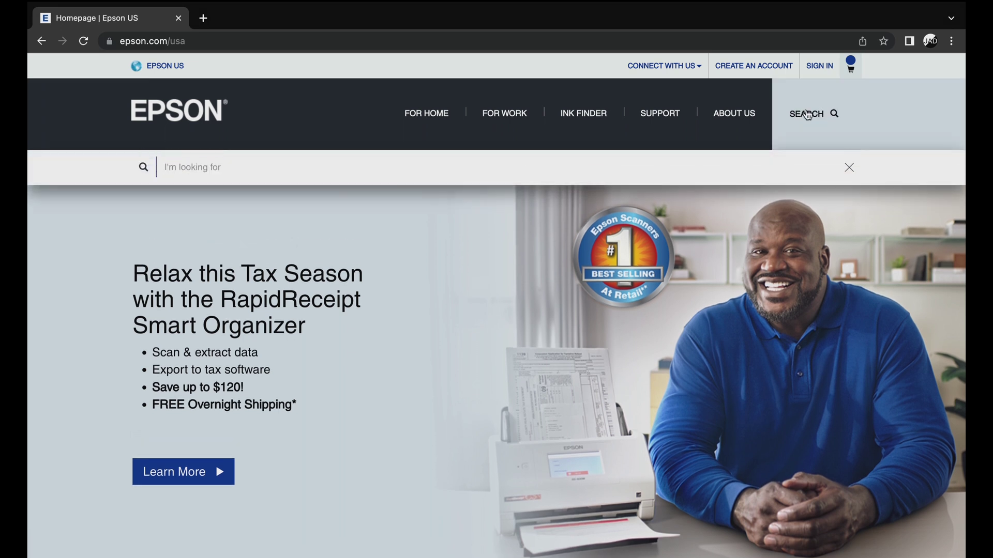
pyautogui.write('d1070')
pyautogui.press('Return')
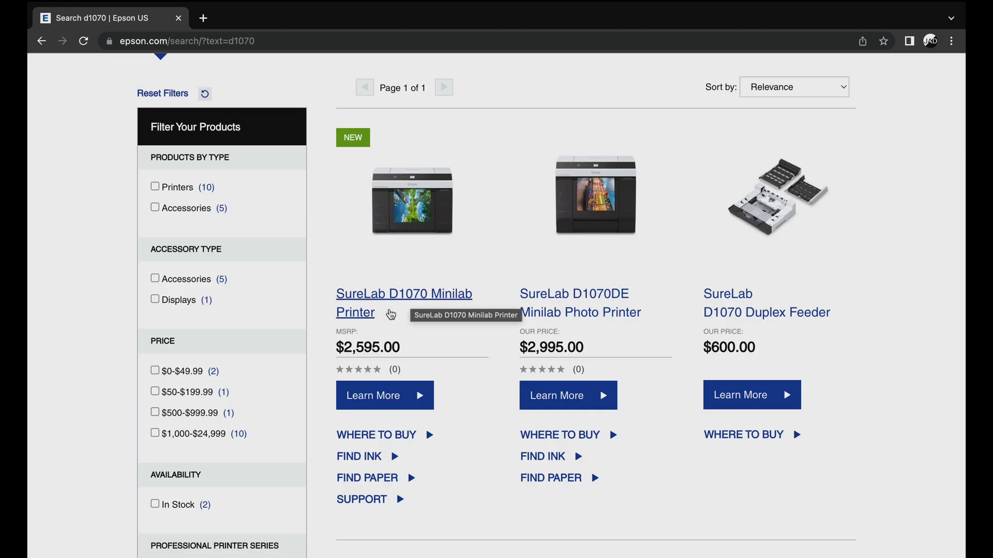
pyautogui.scroll(-1, 345, 318)
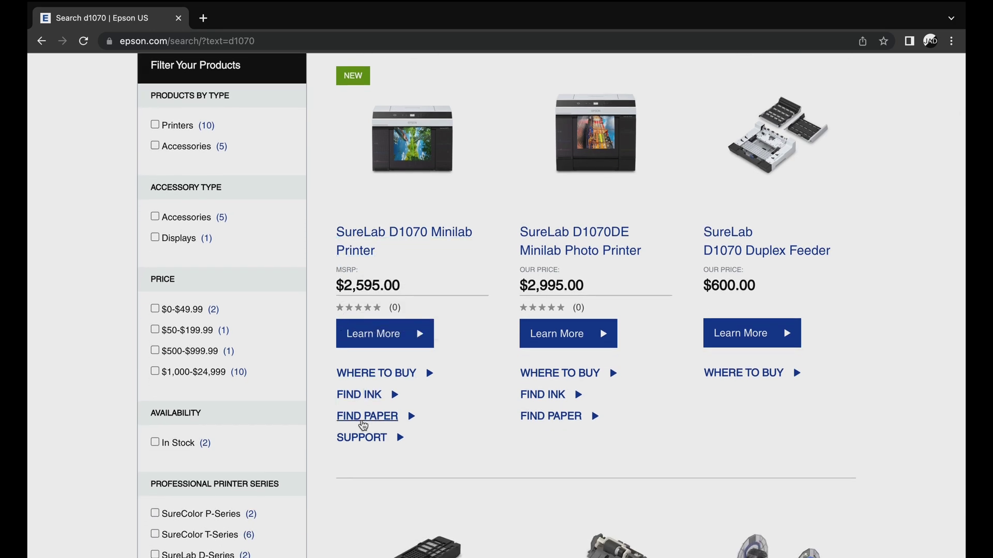
pyautogui.click(374, 439)
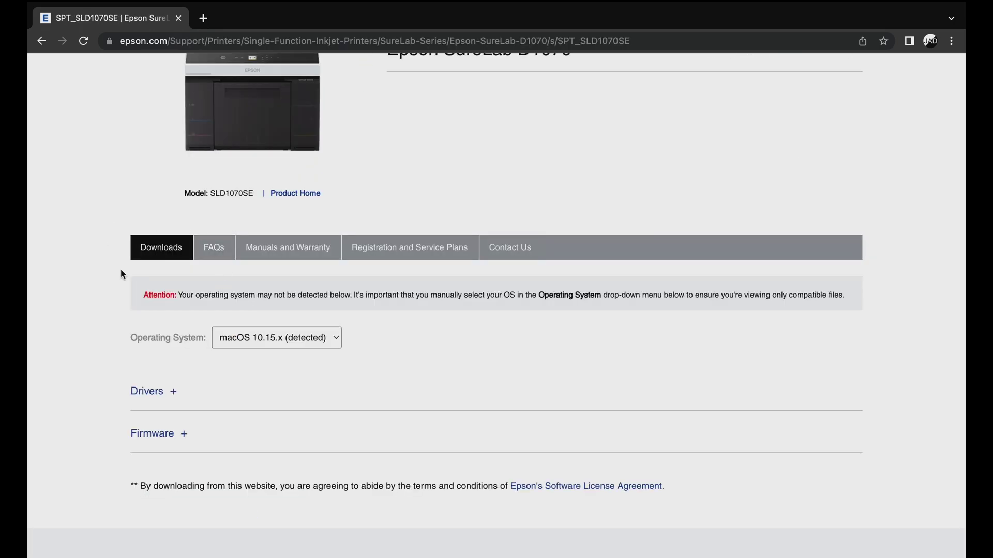
# Keep macOS 10.15.x selected and download Printer Driver v12.62 to the Desktop
pyautogui.scroll(-1, 162, 257)
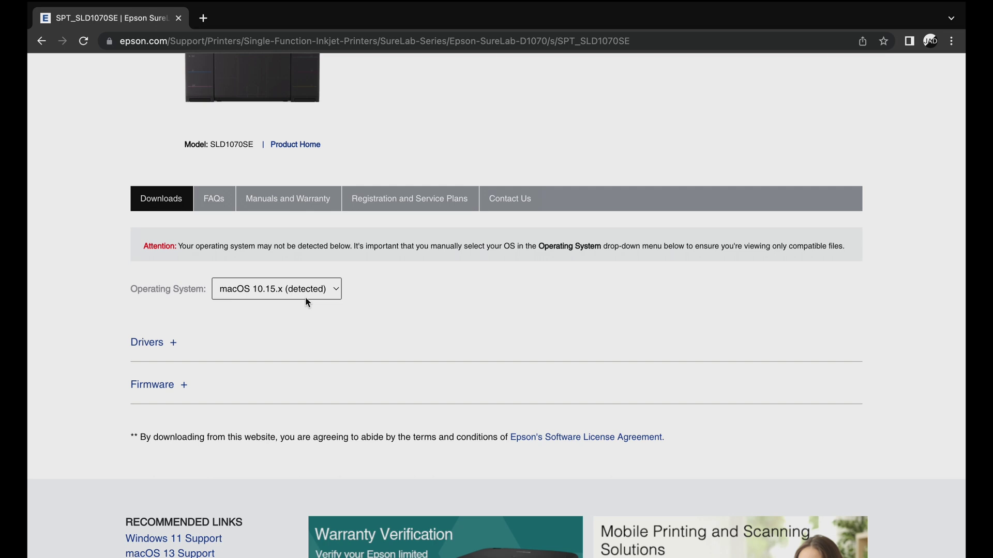
pyautogui.click(275, 299)
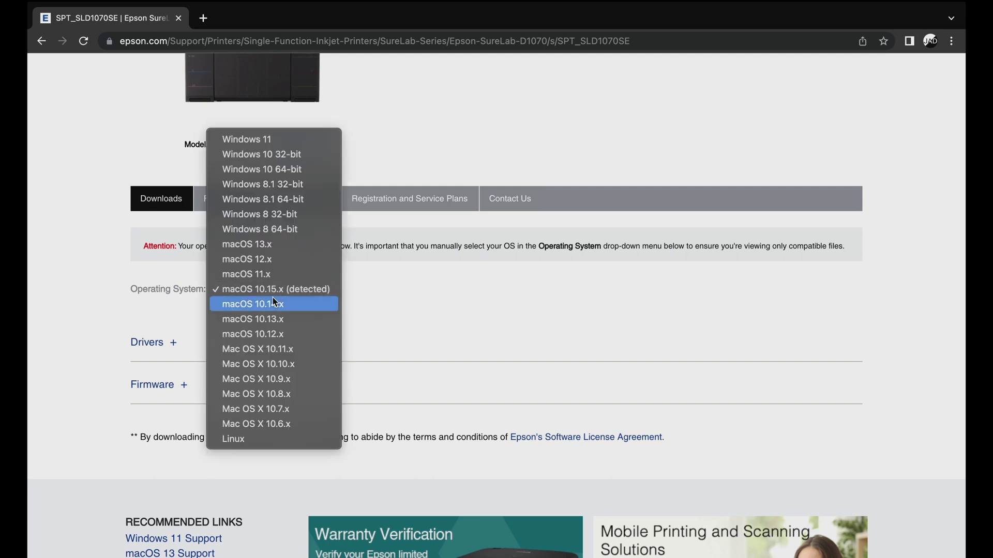
pyautogui.click(274, 303)
pyautogui.scroll(-2, 176, 232)
pyautogui.click(173, 231)
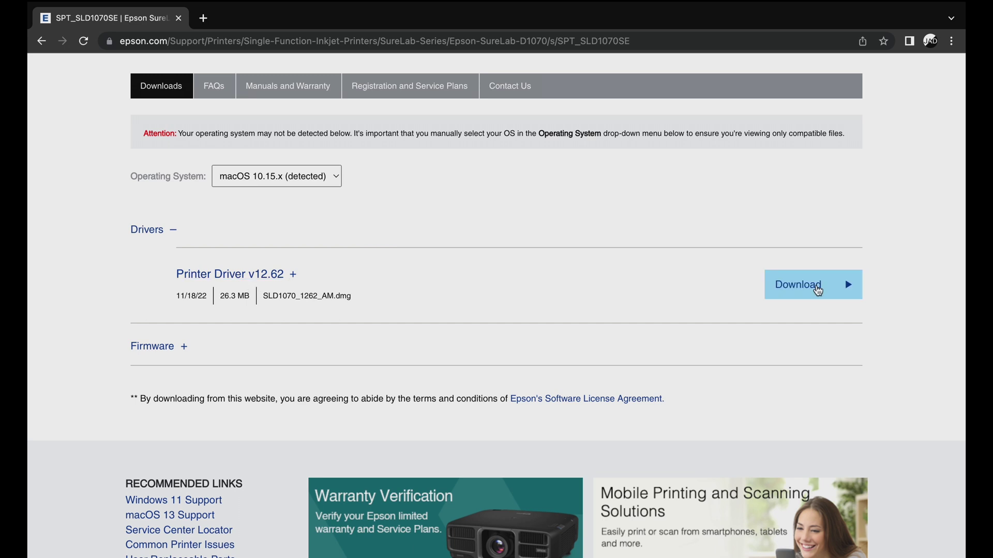
pyautogui.click(818, 290)
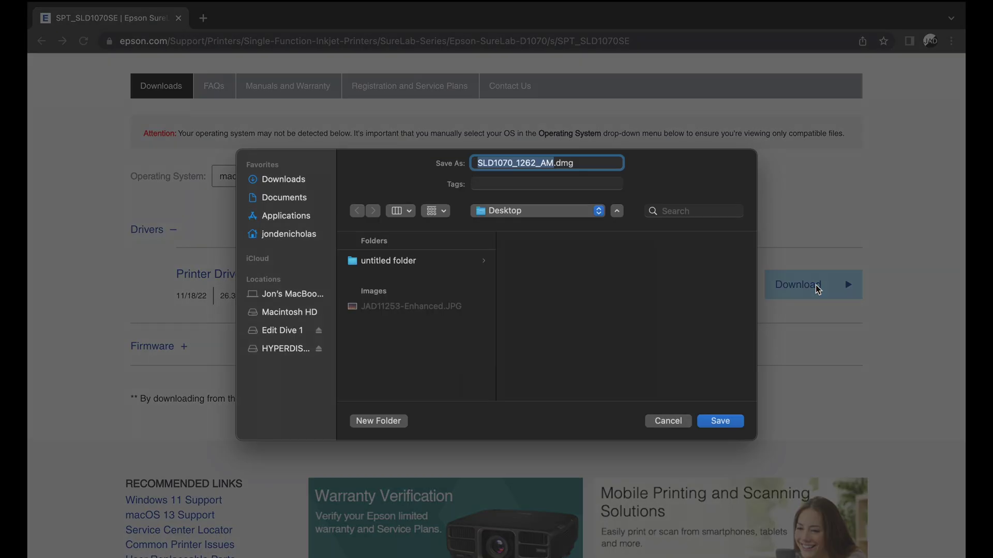
pyautogui.click(723, 423)
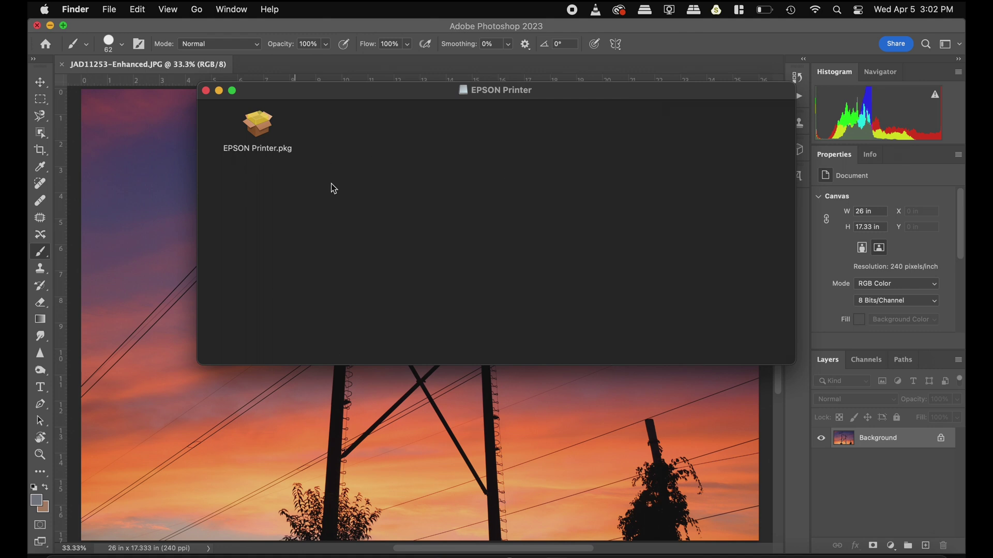
# Install the EPSON Printer Driver from EPSON Printer.pkg on Macintosh HD, authorising with the account password
pyautogui.doubleClick(259, 127)
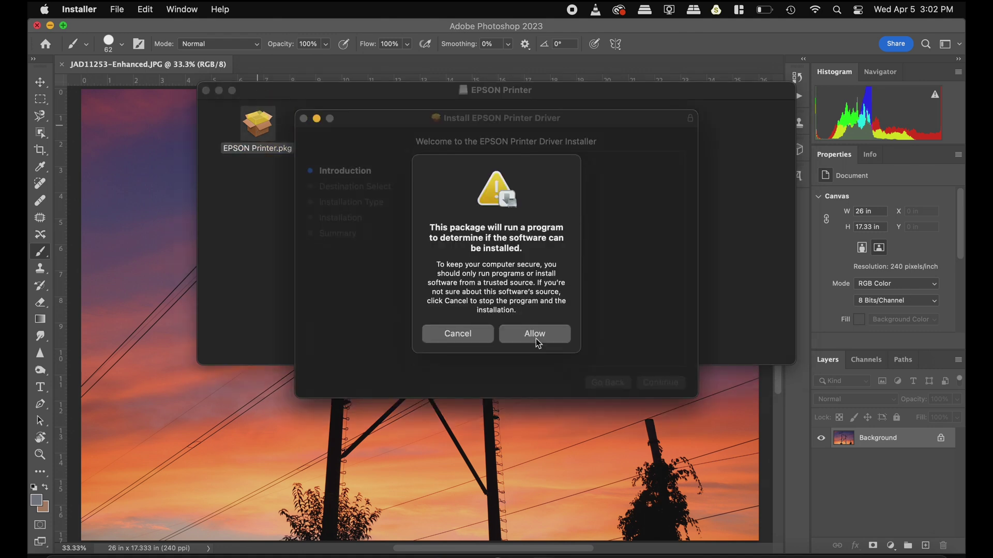
pyautogui.click(541, 337)
pyautogui.click(664, 383)
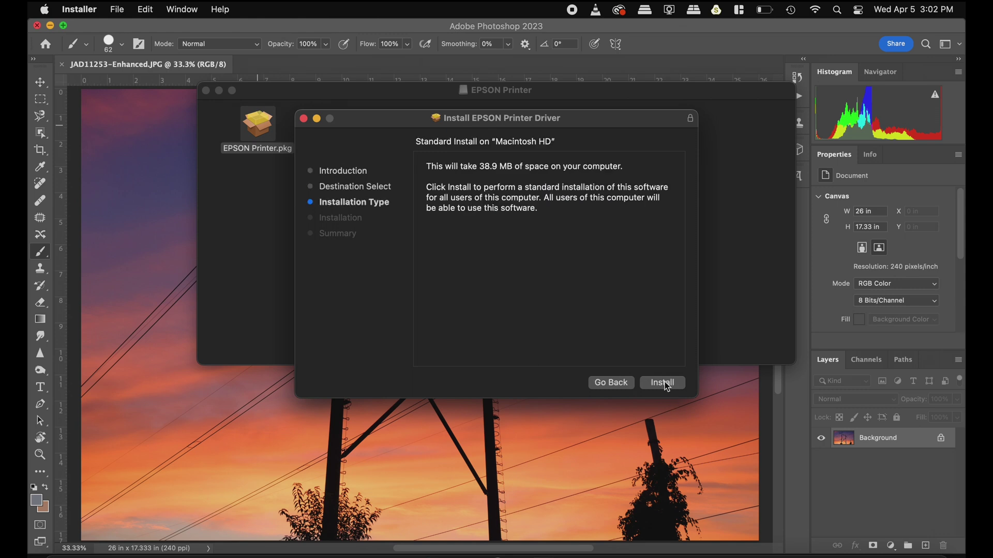
pyautogui.click(663, 383)
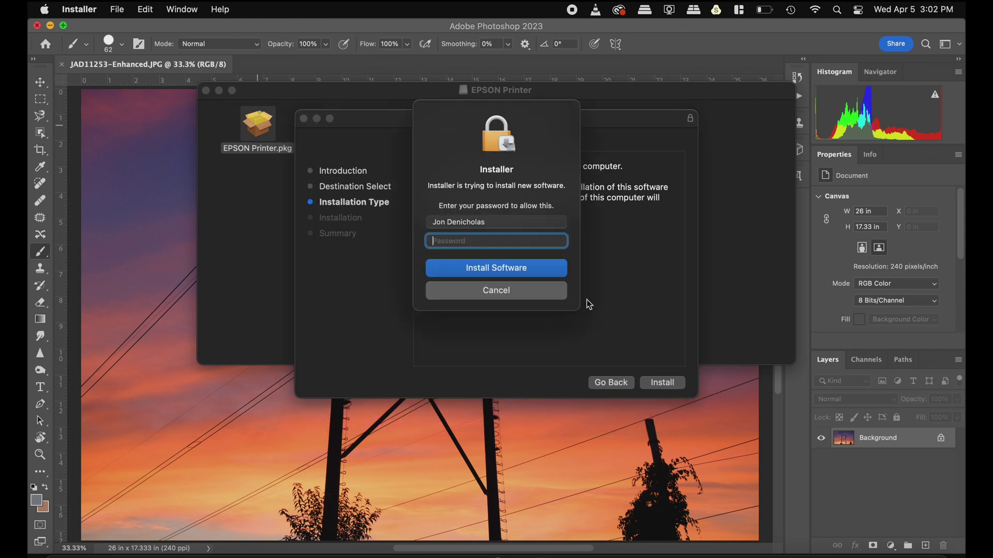
pyautogui.press('Return')
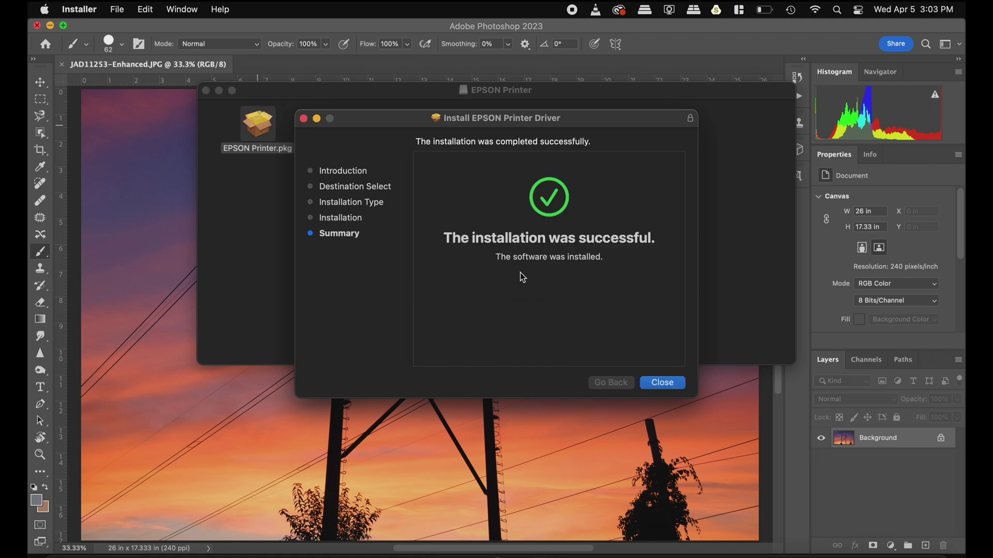
pyautogui.click(664, 385)
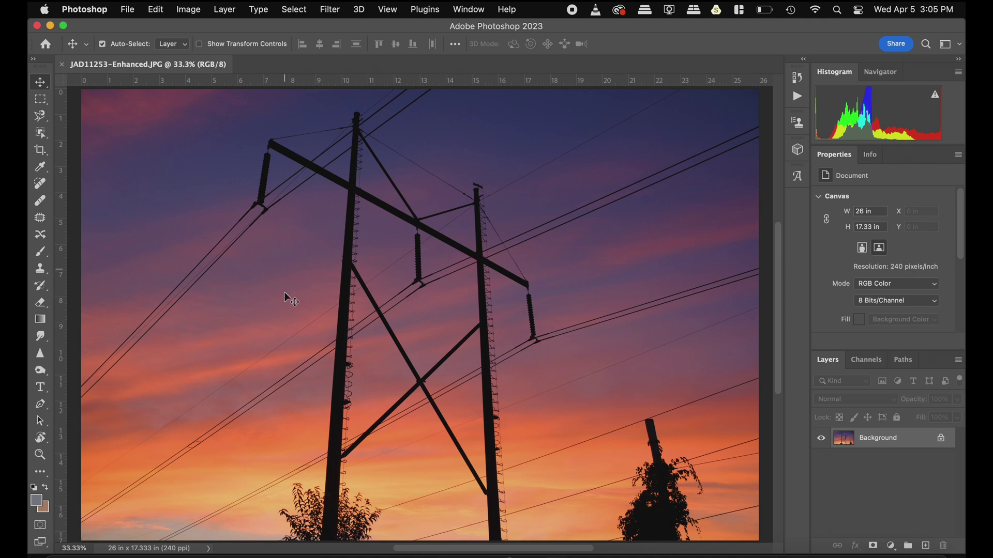
# Convert the sunset photo's colour profile to ProPhoto RGB with Edit > Convert to Profile
pyautogui.click(155, 10)
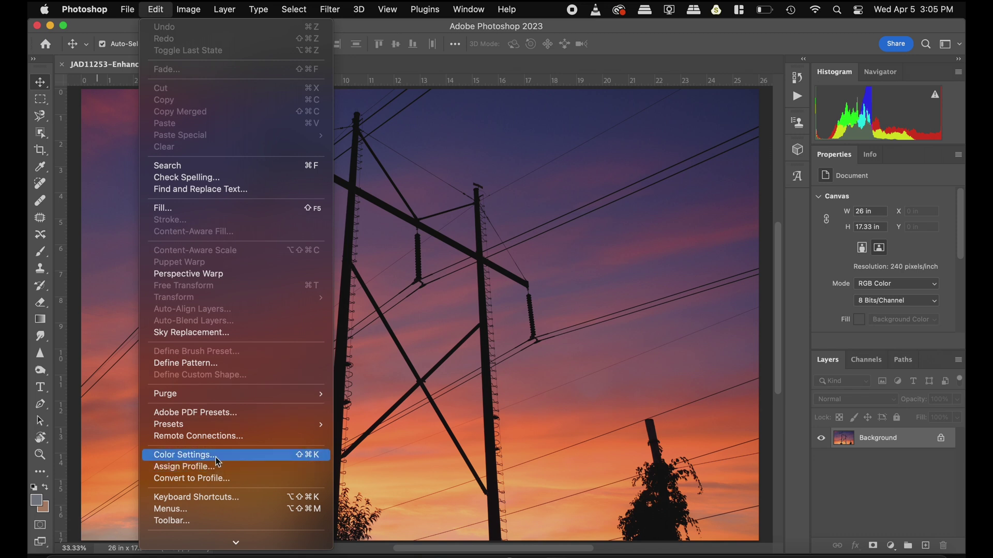
pyautogui.click(217, 487)
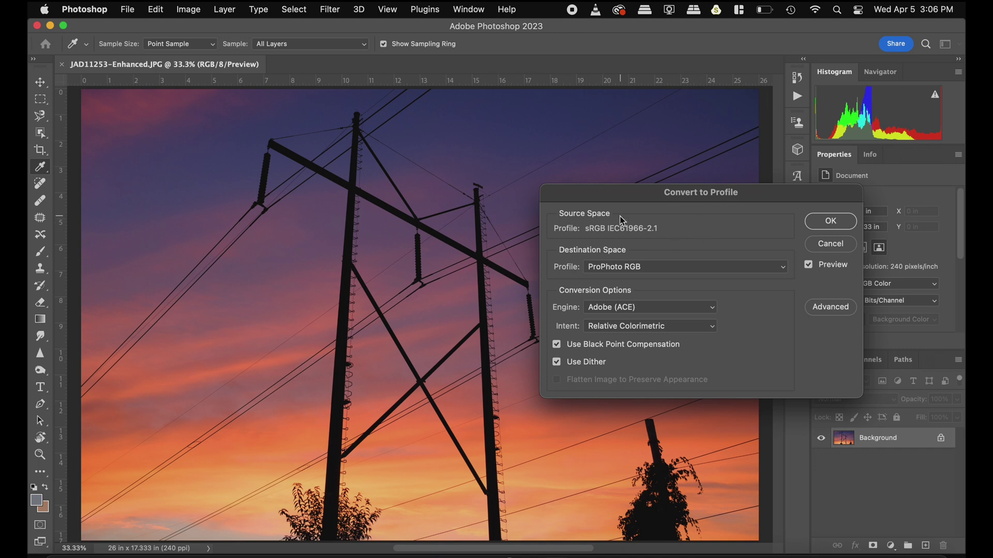
pyautogui.click(830, 221)
pyautogui.press('v')
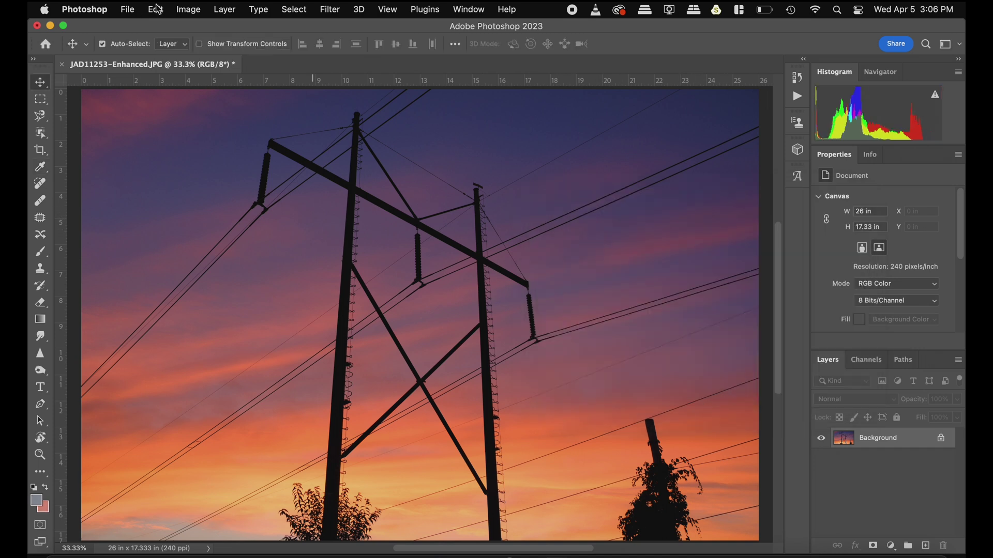
# Review the Color Settings working spaces, leaving sRGB IEC61966-2.1 unchanged
pyautogui.click(156, 9)
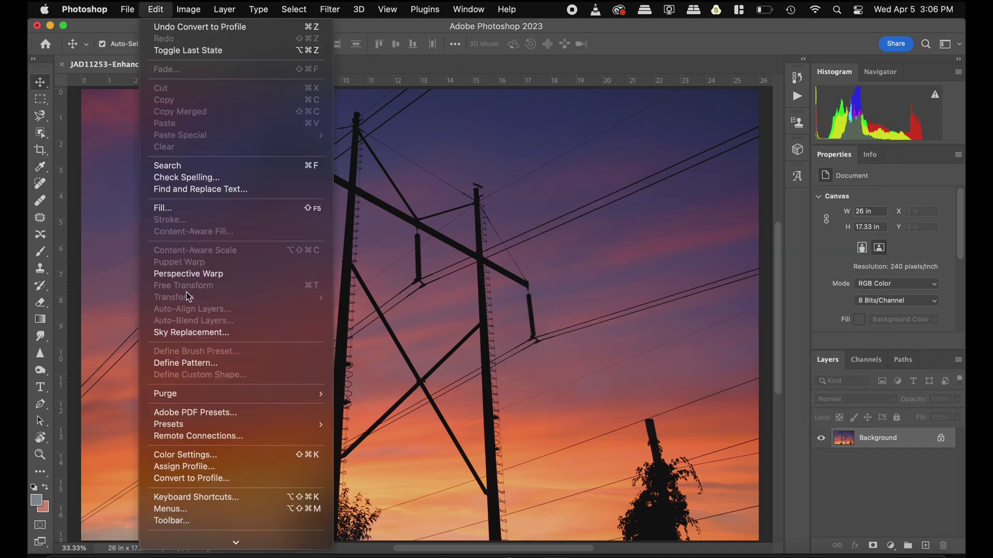
pyautogui.click(191, 460)
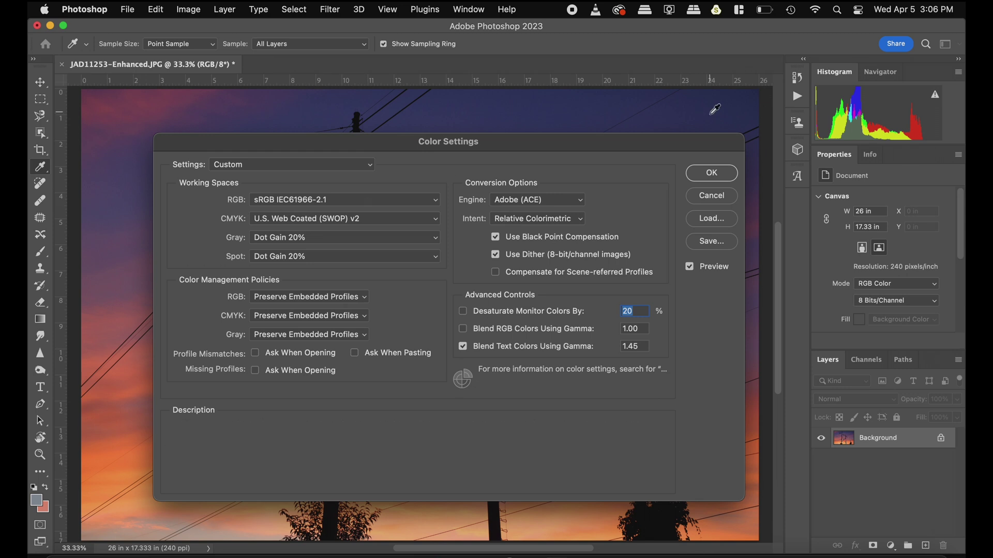
pyautogui.press('Return')
pyautogui.press('v')
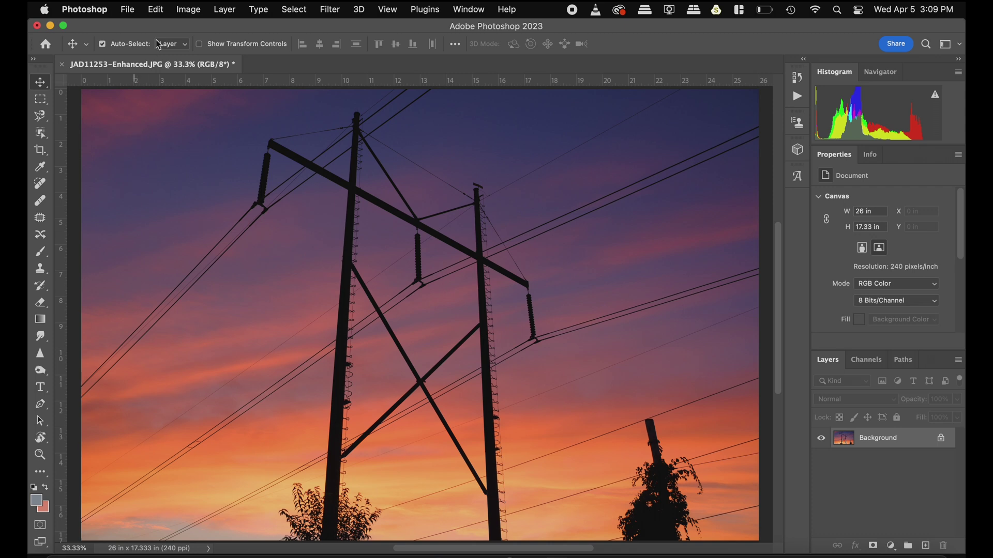
# Resize the photo to 12 × 8 inches at 520 pixels/inch without resampling
pyautogui.click(188, 10)
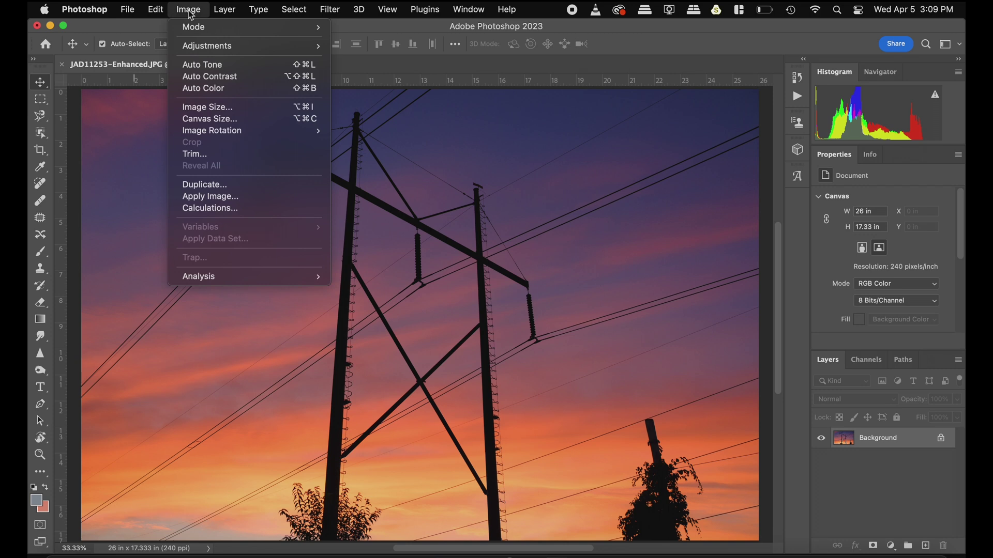
pyautogui.click(220, 107)
pyautogui.click(580, 356)
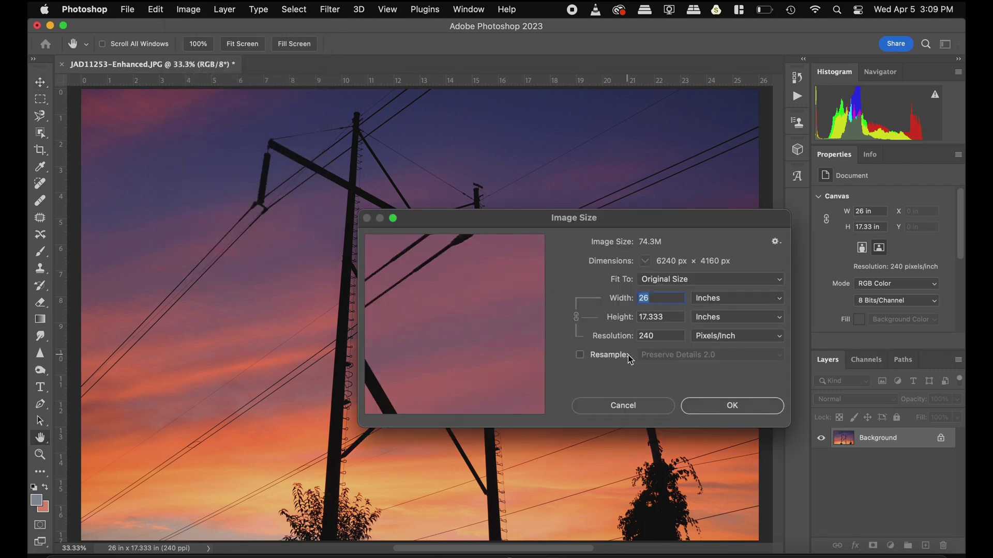
pyautogui.click(677, 319)
pyautogui.write('8')
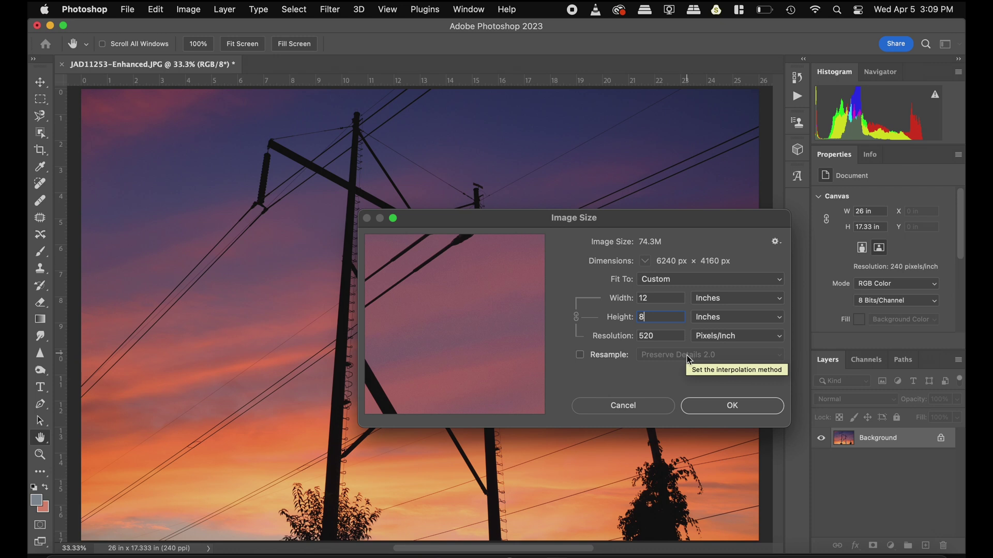
pyautogui.click(717, 411)
pyautogui.press('v')
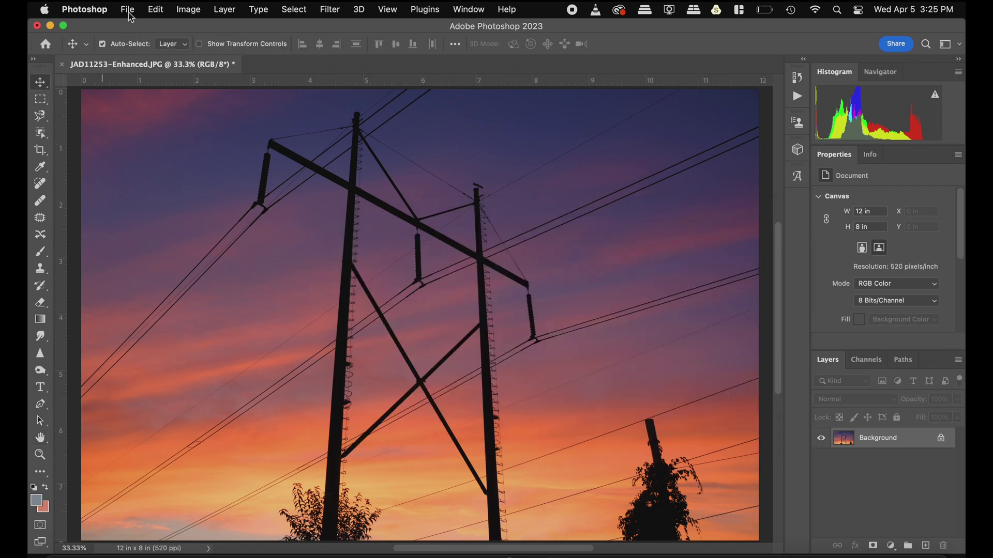
pyautogui.click(127, 10)
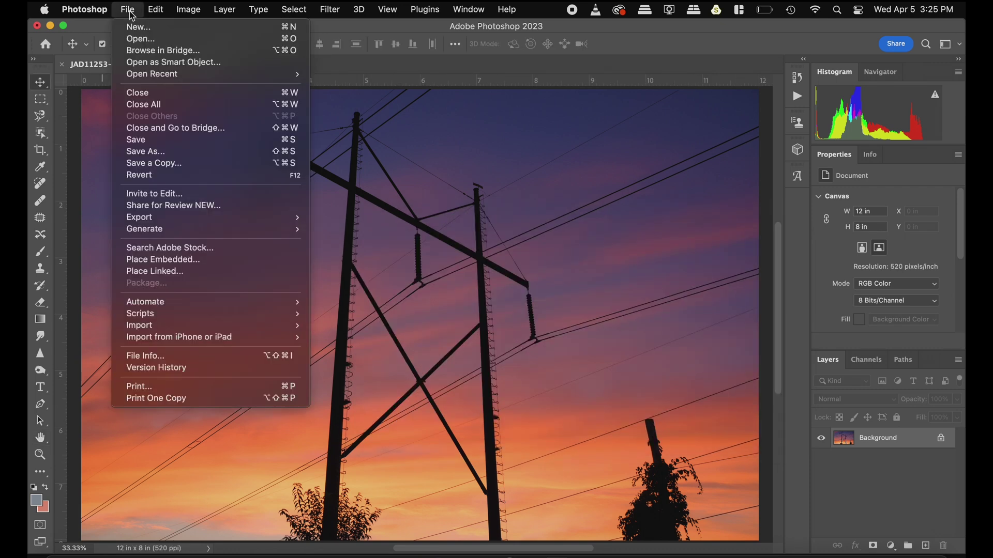
# Set the print dialog's printer to EPSON SL-D1000 Series 5 and bring up its print settings
pyautogui.click(178, 387)
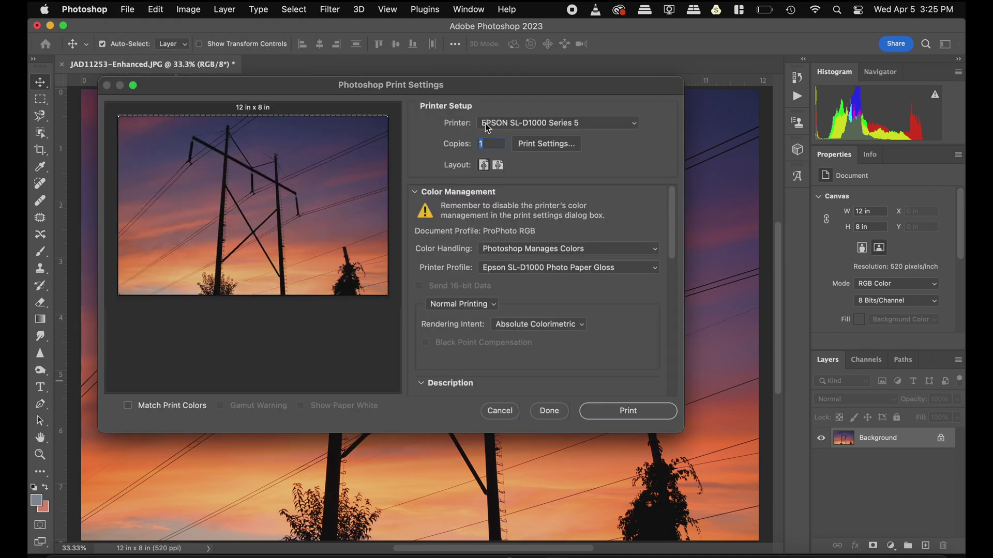
pyautogui.click(615, 127)
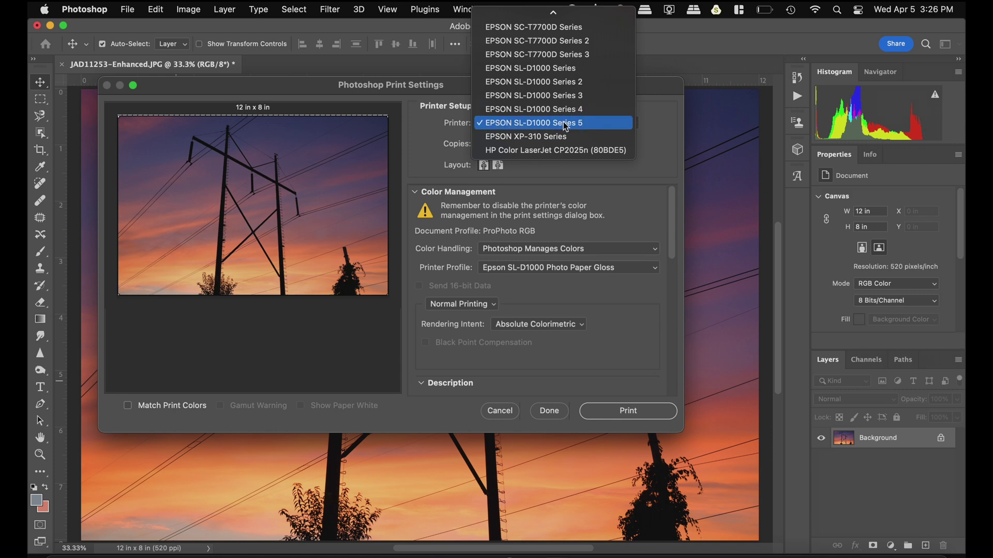
pyautogui.click(559, 129)
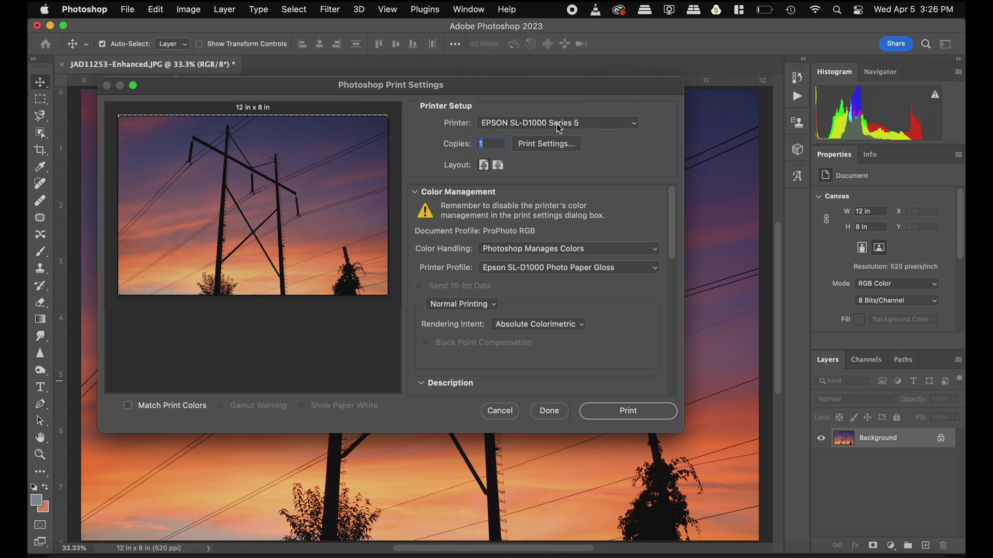
pyautogui.click(548, 145)
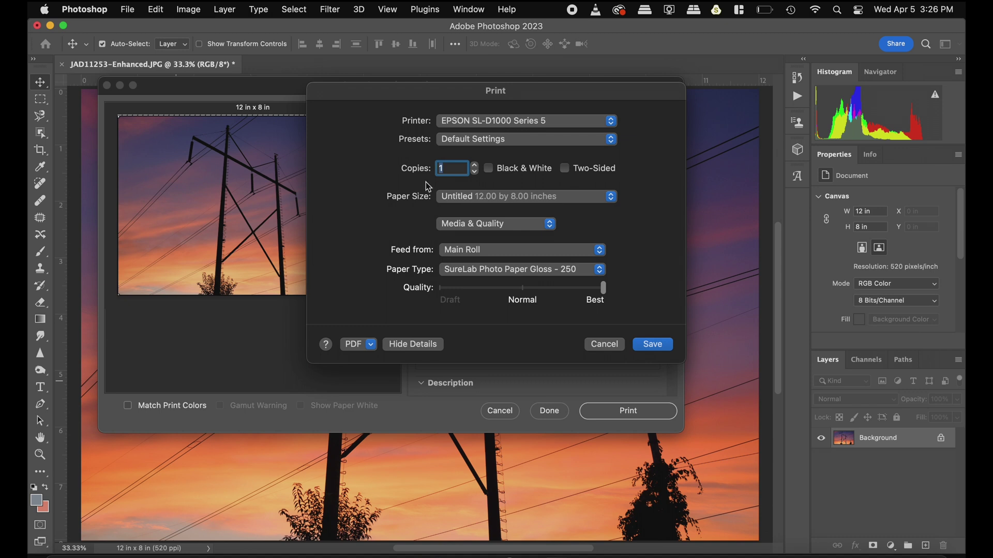
# Define a custom paper size of 8 in width by 12 in height
pyautogui.click(486, 199)
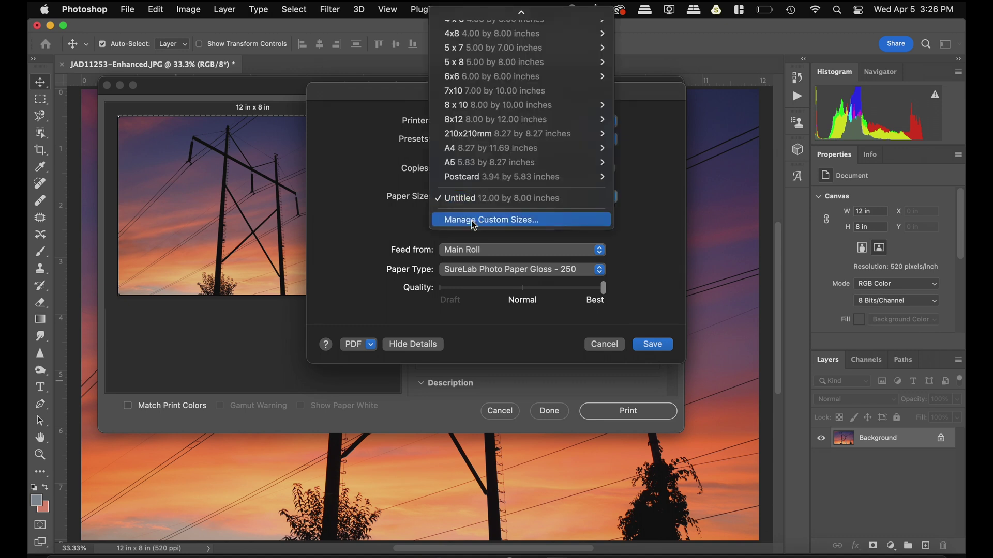
pyautogui.click(473, 221)
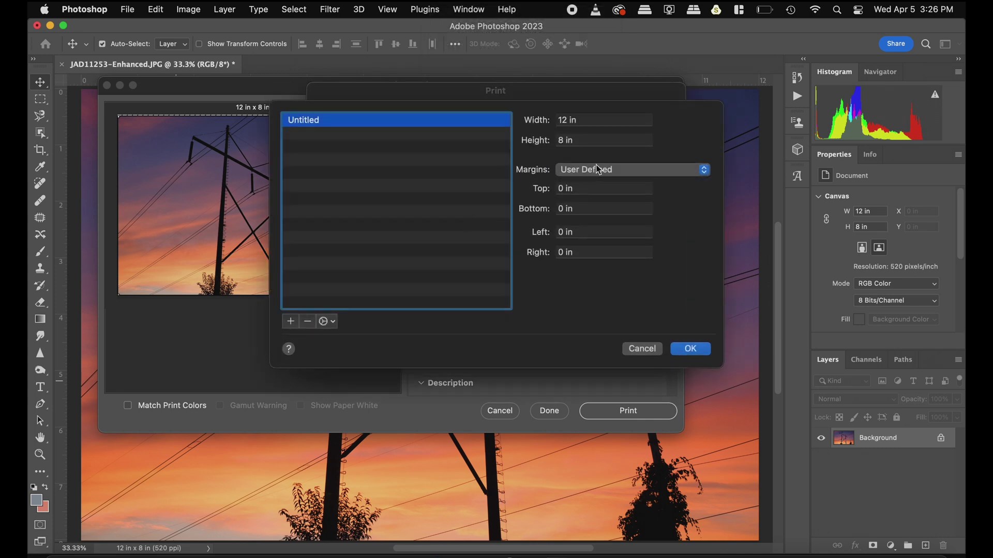
pyautogui.click(588, 123)
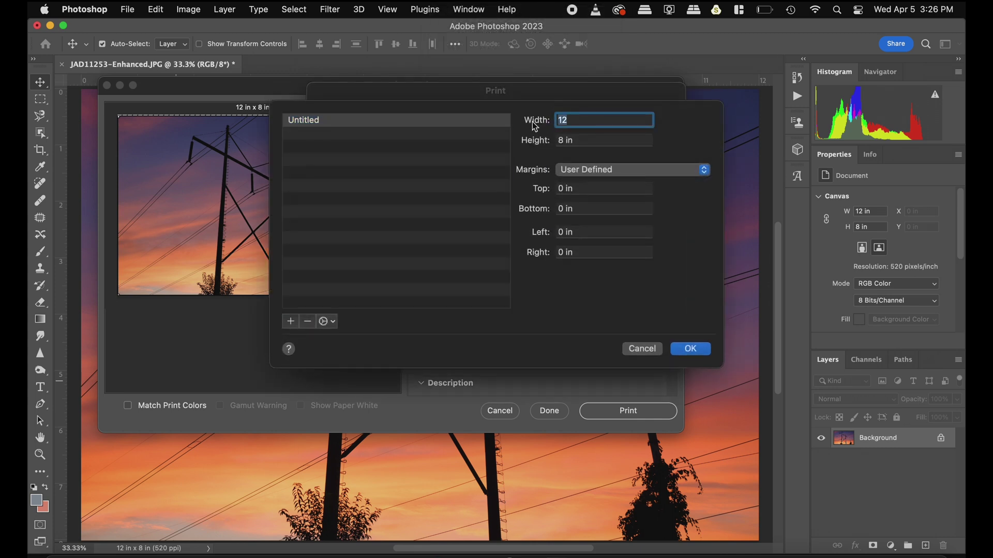
pyautogui.write('8')
pyautogui.click(596, 141)
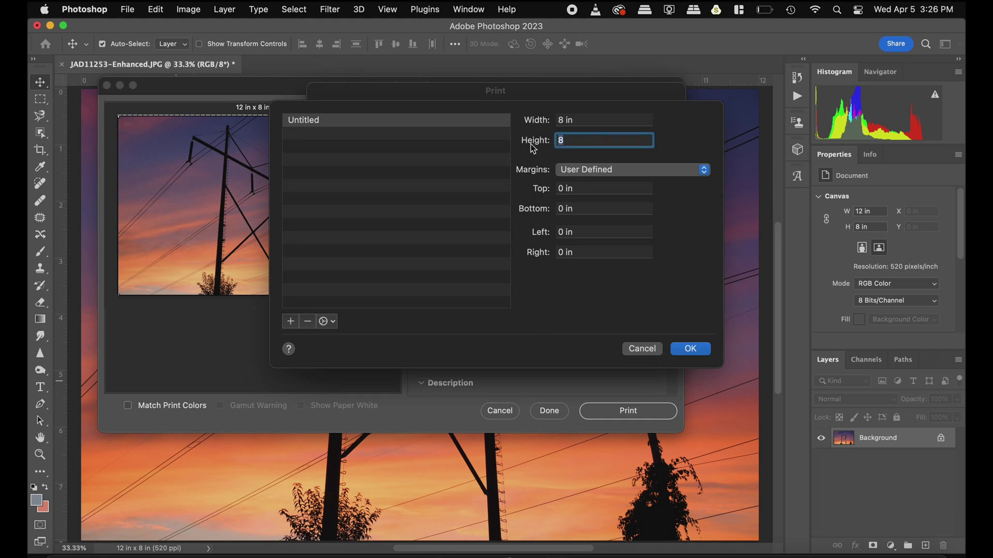
pyautogui.write('12')
pyautogui.click(695, 350)
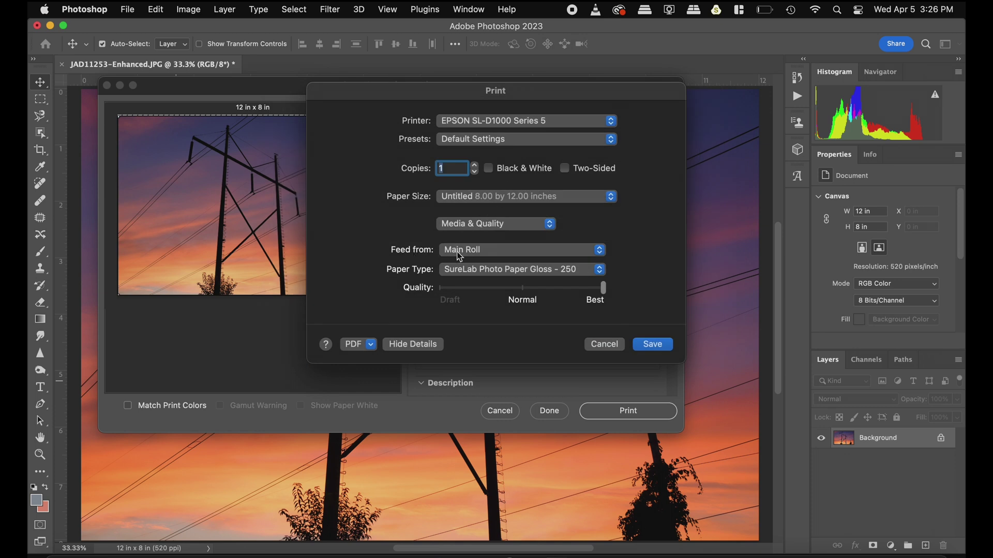
# Keep Main Roll feed and SureLab Photo Paper Gloss - 250, then save the printer options
pyautogui.click(460, 256)
pyautogui.click(460, 255)
pyautogui.click(478, 277)
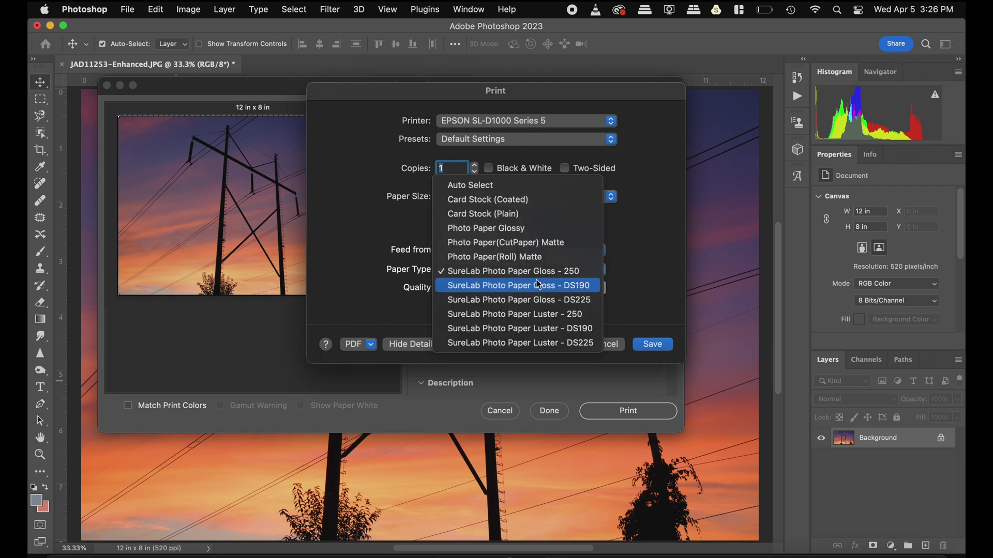
pyautogui.click(565, 278)
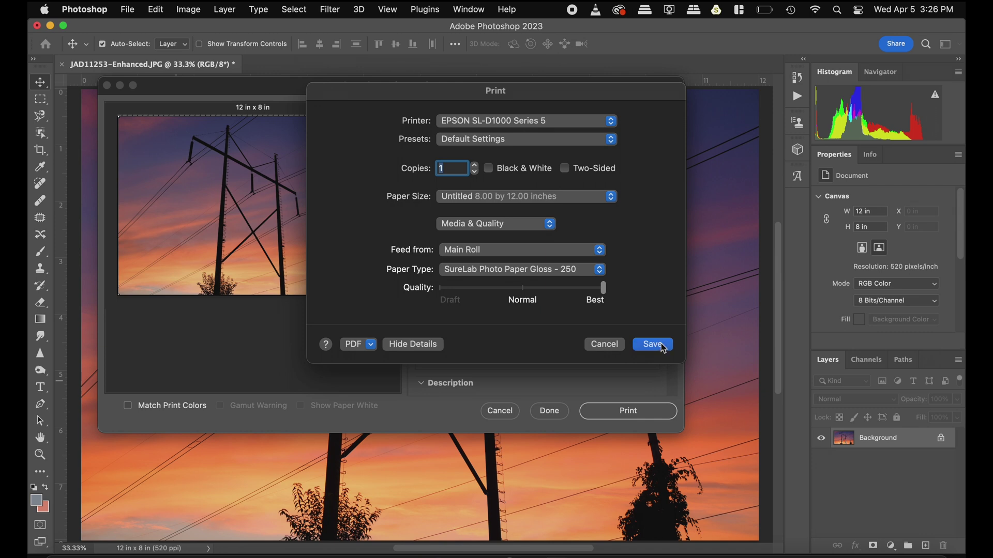
pyautogui.click(652, 344)
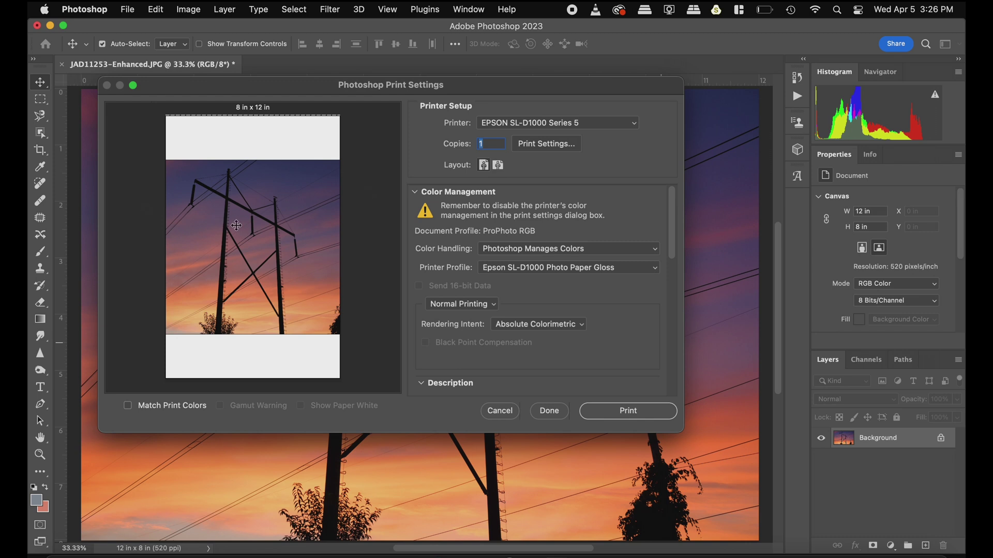
# Switch the print layout to landscape and set Color Handling to Photoshop Manages Colors
pyautogui.click(498, 166)
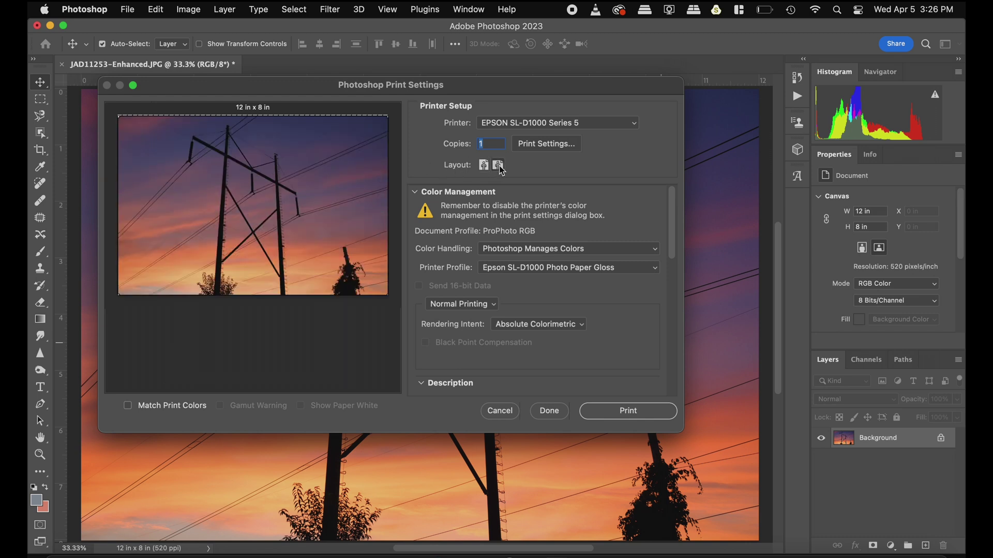
pyautogui.click(510, 249)
pyautogui.click(518, 249)
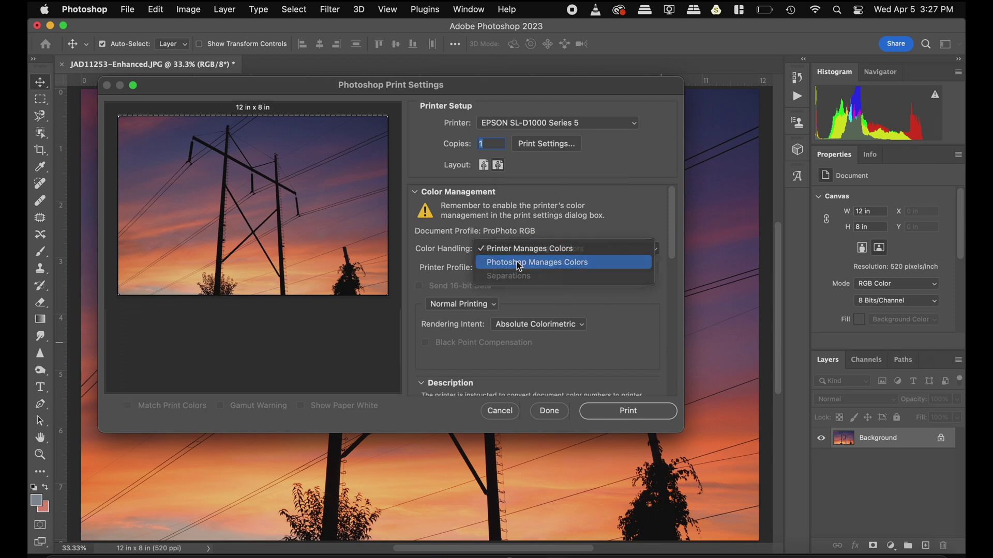
pyautogui.click(519, 263)
pyautogui.click(545, 250)
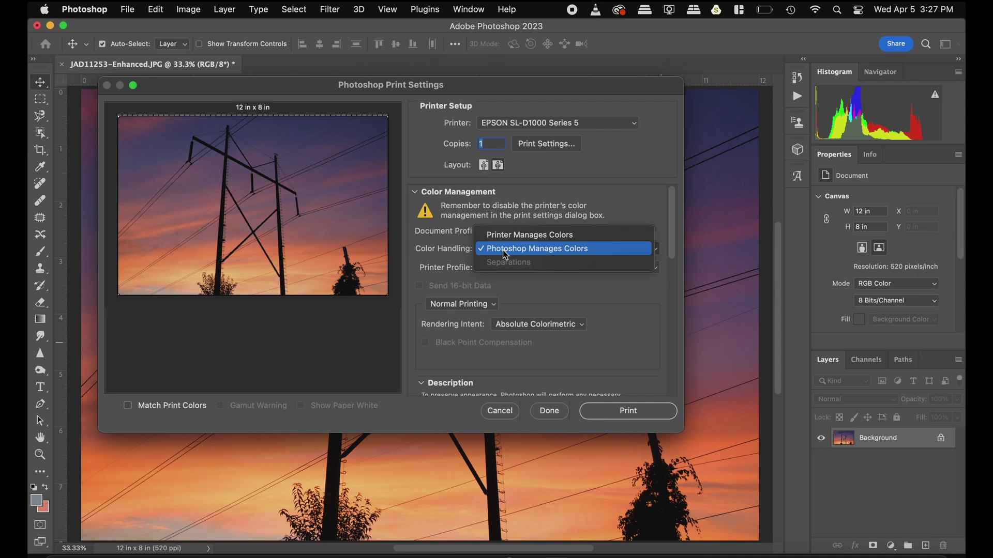
pyautogui.click(553, 255)
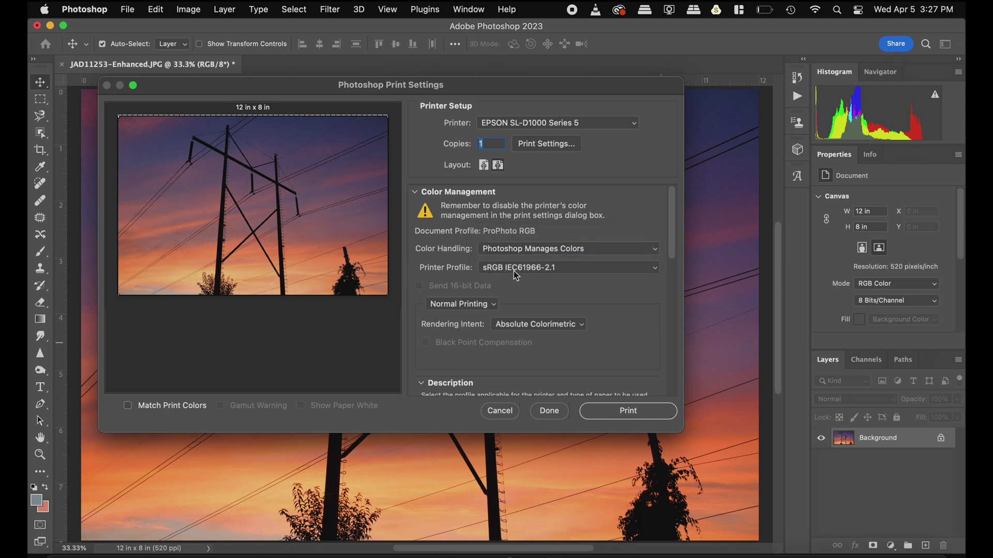
# Choose Epson SL-D1000 Photo Paper Gloss as the printer profile
pyautogui.click(556, 274)
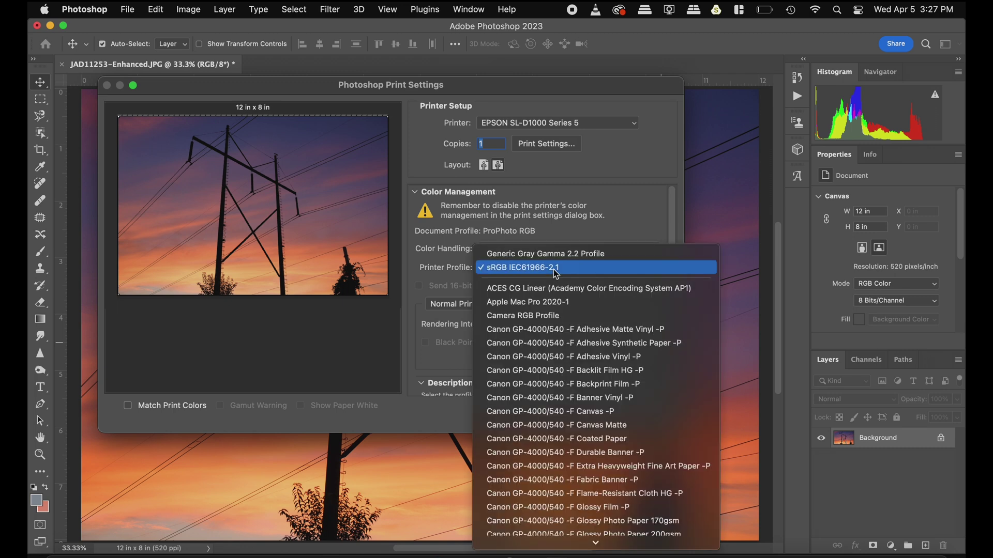
pyautogui.scroll(-20, 620, 377)
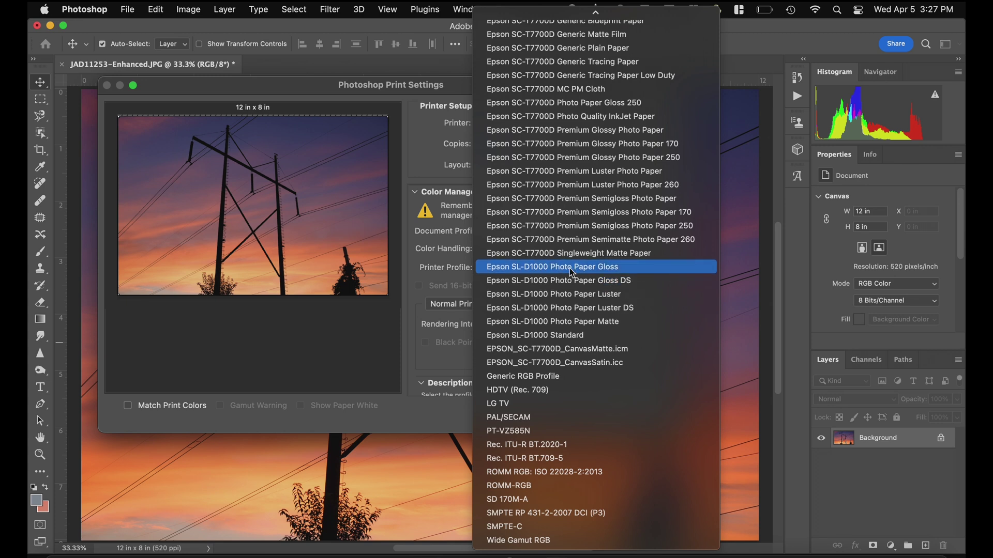
pyautogui.click(575, 275)
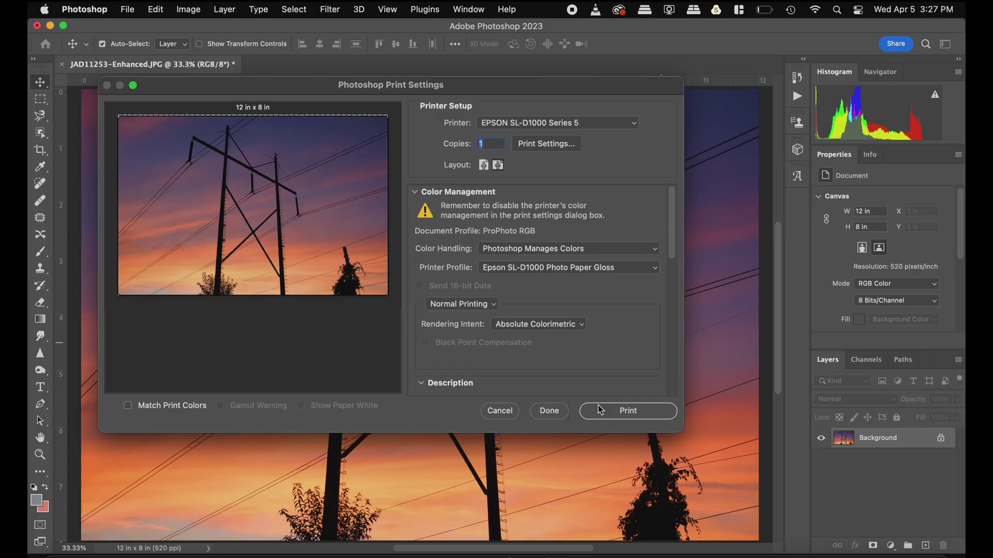
# Send the 12 × 8 in sunset photo to the EPSON SL-D1000 Series 5
pyautogui.click(605, 414)
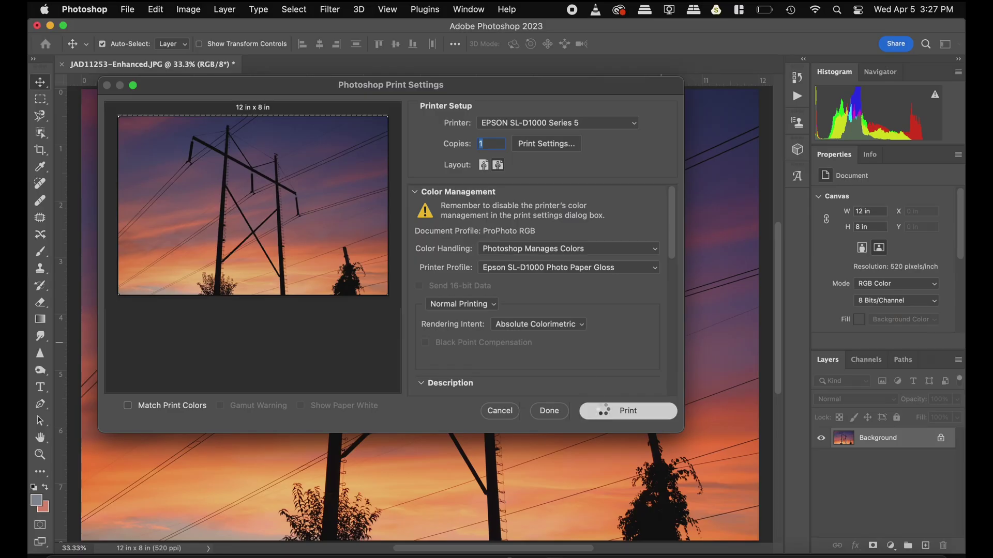